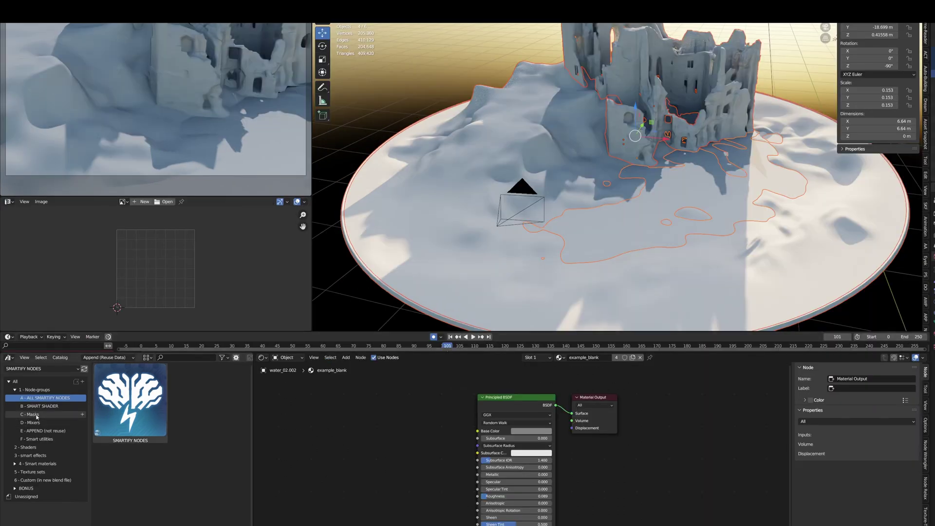
Step: Add the Location (mask) and Lite location (mask) node groups from the Masks catalog to the example_blank material, side by side
{"action": "left_click", "coordinate": [37, 415]}
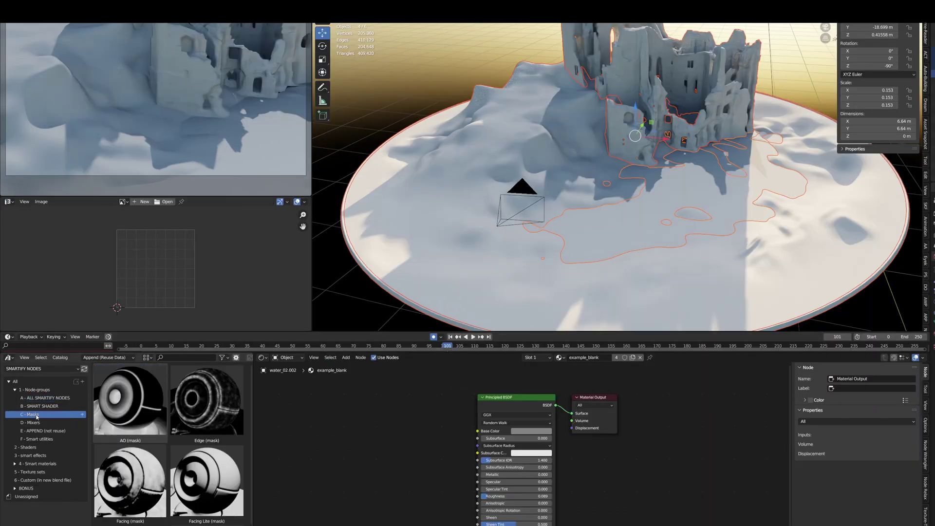
{"action": "scroll", "coordinate": [132, 463], "scroll_direction": "down", "scroll_amount": 4}
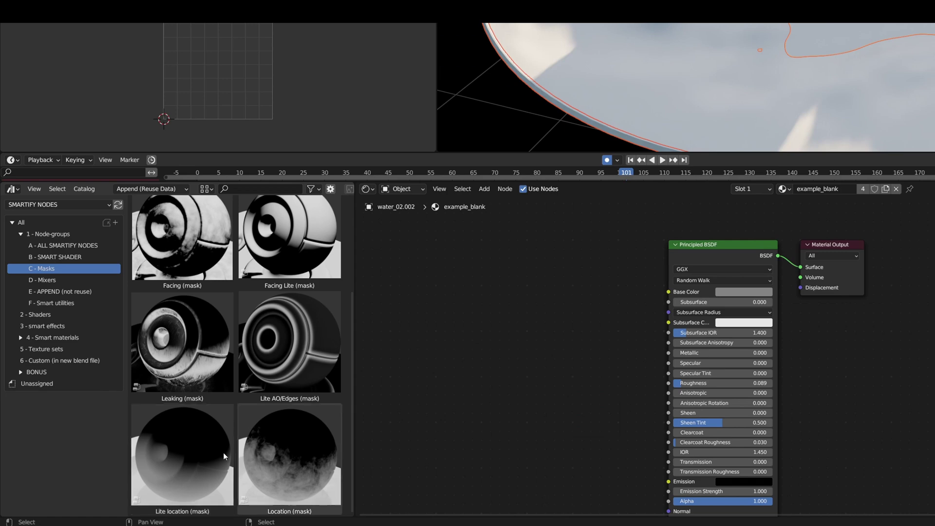
{"action": "left_click", "coordinate": [177, 454]}
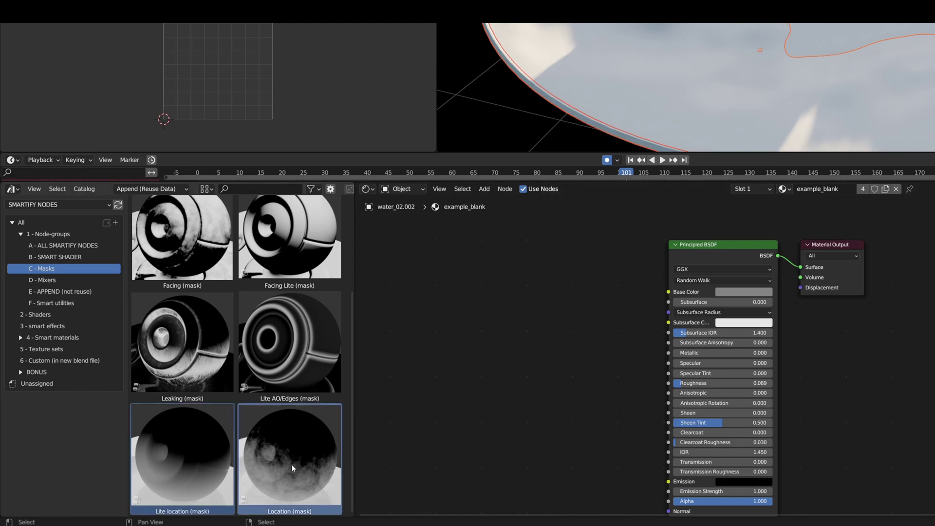
{"action": "left_click_drag", "start_coordinate": [291, 464], "coordinate": [496, 354]}
{"action": "scroll", "coordinate": [537, 345], "scroll_direction": "down", "scroll_amount": 5}
{"action": "middle_click_drag", "start_coordinate": [537, 345], "coordinate": [633, 271]}
{"action": "left_click_drag", "start_coordinate": [219, 454], "coordinate": [505, 271]}
{"action": "scroll", "coordinate": [534, 306], "scroll_direction": "up", "scroll_amount": 8}
{"action": "left_click_drag", "start_coordinate": [564, 322], "coordinate": [602, 323]}
{"action": "left_click_drag", "start_coordinate": [756, 331], "coordinate": [840, 331]}
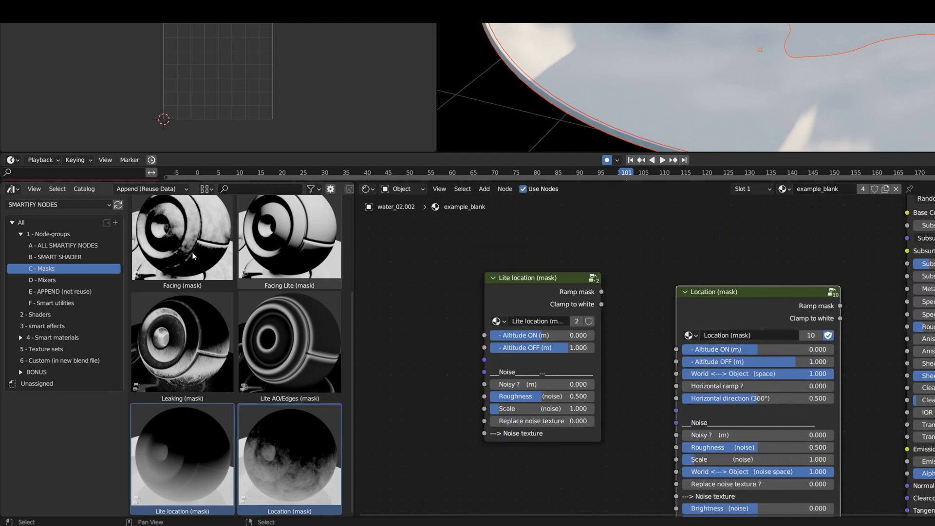
Step: Show the ALL SMARTIFY NODES catalog, switch the shader editor to World and enter the SMARTIFY NODES group
{"action": "left_click", "coordinate": [56, 236]}
{"action": "left_click", "coordinate": [64, 246]}
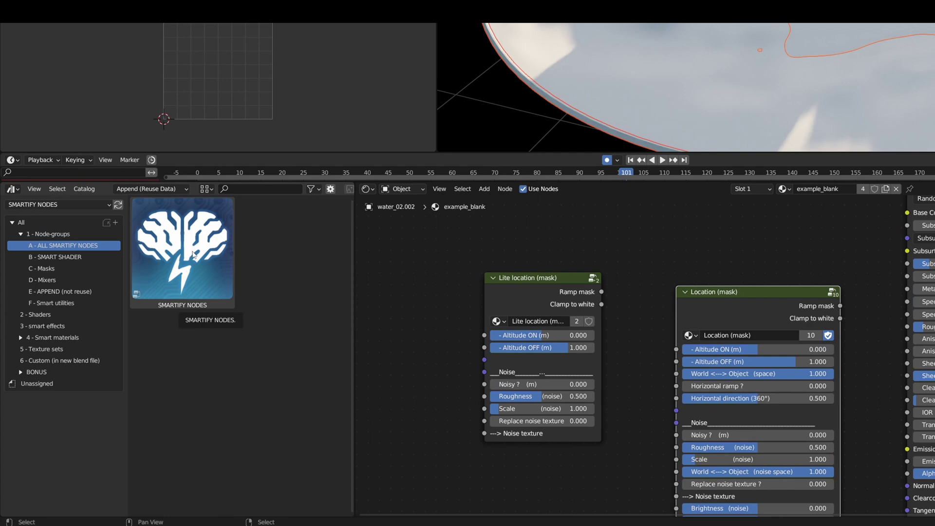
{"action": "left_click", "coordinate": [399, 189]}
{"action": "left_click", "coordinate": [408, 213]}
{"action": "key", "text": "Tab"}
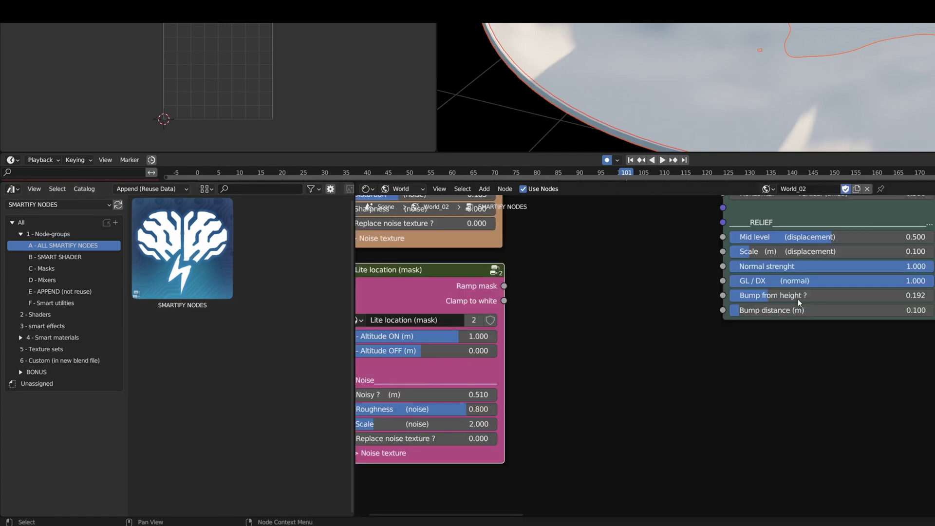
{"action": "scroll", "coordinate": [703, 312], "scroll_direction": "down", "scroll_amount": 4}
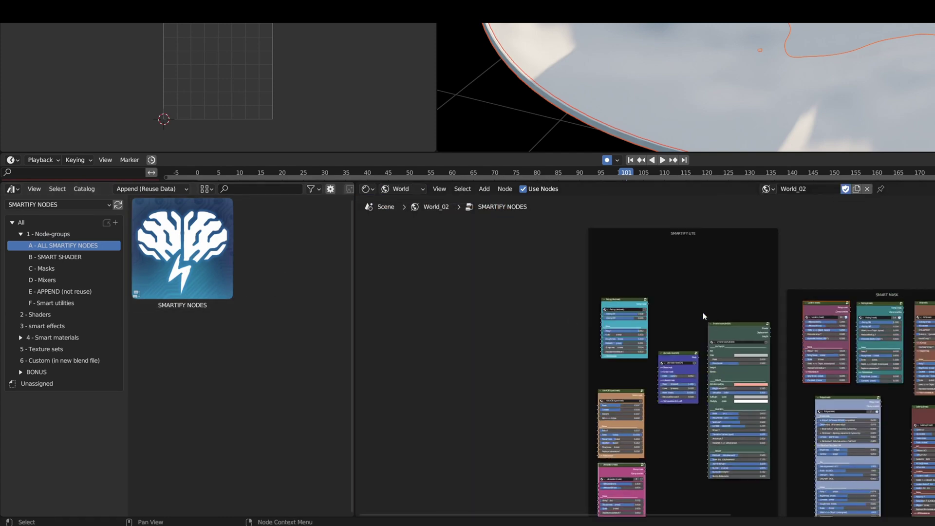
{"action": "key", "text": "Tab"}
{"action": "scroll", "coordinate": [679, 318], "scroll_direction": "up", "scroll_amount": 8}
{"action": "key", "text": "Home"}
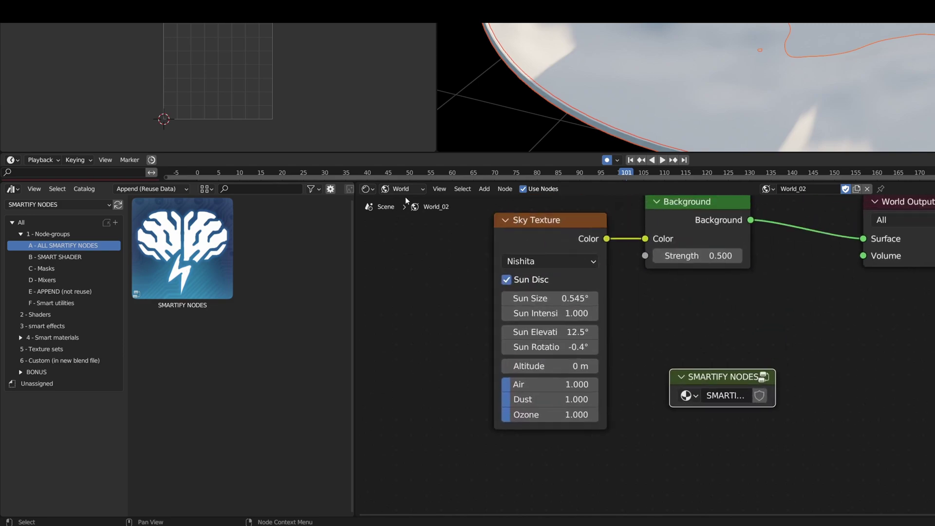
{"action": "key", "text": "Tab"}
Step: Examine the overall layout of the SMARTIFY NODES group and the Facing Lite (mask) node in the SMARTIFY LITE frame
{"action": "scroll", "coordinate": [707, 340], "scroll_direction": "down", "scroll_amount": 5}
{"action": "scroll", "coordinate": [791, 244], "scroll_direction": "up", "scroll_amount": 2}
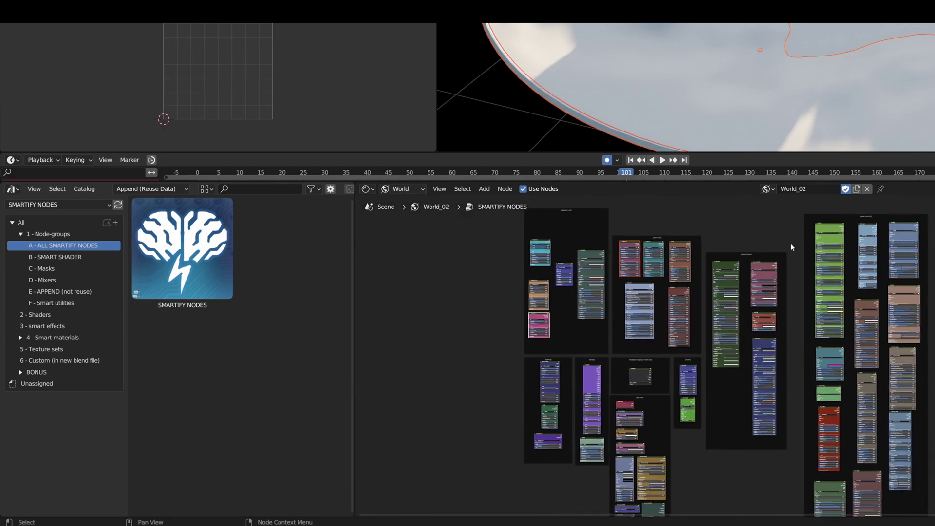
{"action": "scroll", "coordinate": [776, 360], "scroll_direction": "down", "scroll_amount": 4}
{"action": "scroll", "coordinate": [712, 341], "scroll_direction": "up", "scroll_amount": 12}
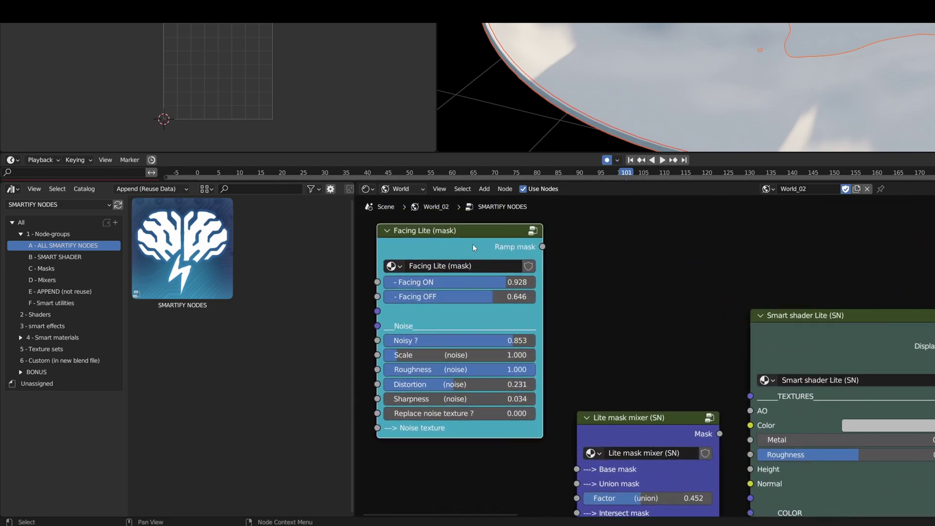
{"action": "scroll", "coordinate": [473, 246], "scroll_direction": "down", "scroll_amount": 7}
{"action": "scroll", "coordinate": [527, 355], "scroll_direction": "up", "scroll_amount": 6}
{"action": "scroll", "coordinate": [706, 298], "scroll_direction": "down", "scroll_amount": 6}
{"action": "scroll", "coordinate": [716, 239], "scroll_direction": "up", "scroll_amount": 1}
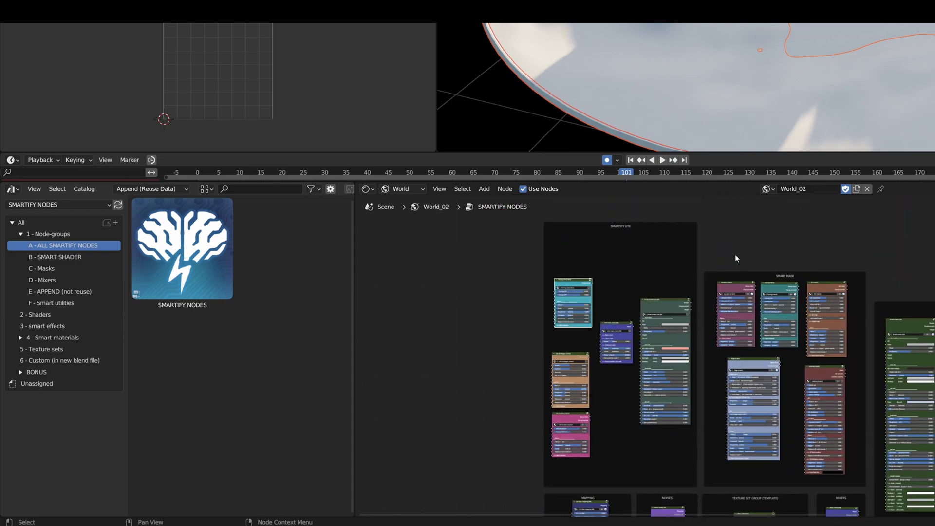
Step: Examine the node groups in the SMARTIFY LITE frame and compare them with those in the SMART MASK frame
{"action": "scroll", "coordinate": [743, 292], "scroll_direction": "up", "scroll_amount": 7}
{"action": "middle_click_drag", "start_coordinate": [774, 360], "coordinate": [811, 270]}
{"action": "scroll", "coordinate": [779, 271], "scroll_direction": "up", "scroll_amount": 2}
{"action": "middle_click_drag", "start_coordinate": [682, 209], "coordinate": [462, 323]}
{"action": "middle_click_drag", "start_coordinate": [877, 256], "coordinate": [854, 258]}
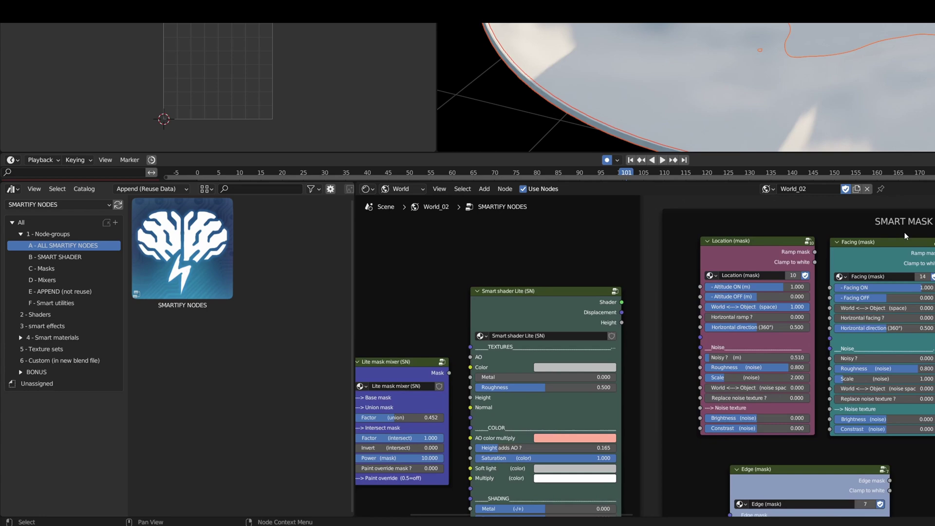
{"action": "middle_click_drag", "start_coordinate": [371, 507], "coordinate": [522, 379]}
{"action": "scroll", "coordinate": [521, 379], "scroll_direction": "down", "scroll_amount": 1}
{"action": "scroll", "coordinate": [514, 379], "scroll_direction": "up", "scroll_amount": 2}
{"action": "middle_click_drag", "start_coordinate": [630, 351], "coordinate": [429, 450]}
{"action": "middle_click_drag", "start_coordinate": [804, 254], "coordinate": [637, 350]}
{"action": "scroll", "coordinate": [767, 211], "scroll_direction": "up", "scroll_amount": 2}
{"action": "middle_click_drag", "start_coordinate": [767, 211], "coordinate": [660, 351]}
{"action": "scroll", "coordinate": [556, 271], "scroll_direction": "up", "scroll_amount": 3}
{"action": "left_click", "coordinate": [601, 271]}
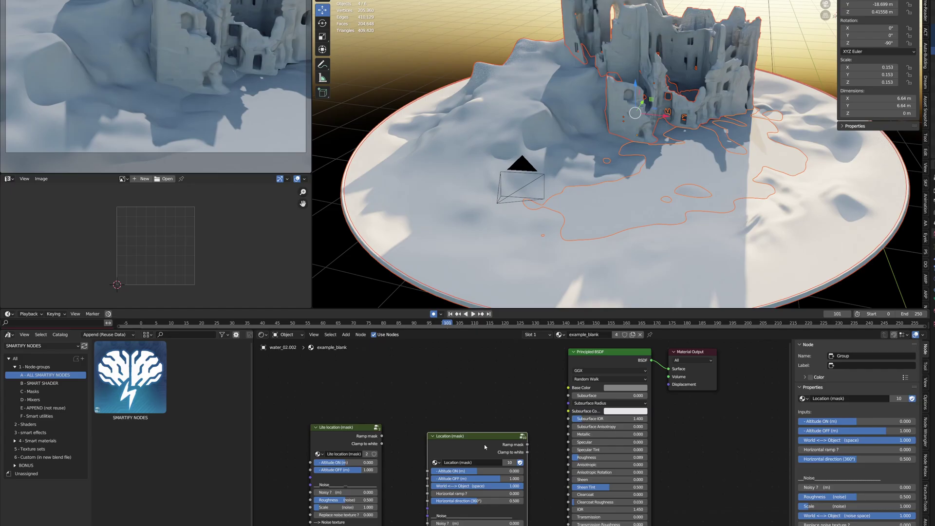
Step: Preview the Location (mask) output on the model, followed by the Lite location (mask) output
{"action": "left_click", "coordinate": [485, 444], "text": "ctrl+shift"}
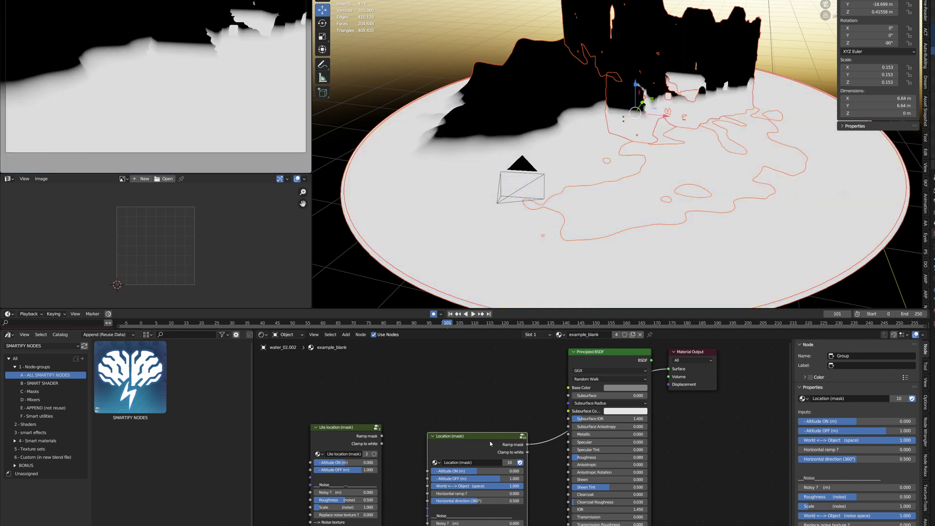
{"action": "scroll", "coordinate": [370, 428], "scroll_direction": "up", "scroll_amount": 2}
{"action": "left_click", "coordinate": [364, 418], "text": "ctrl+shift"}
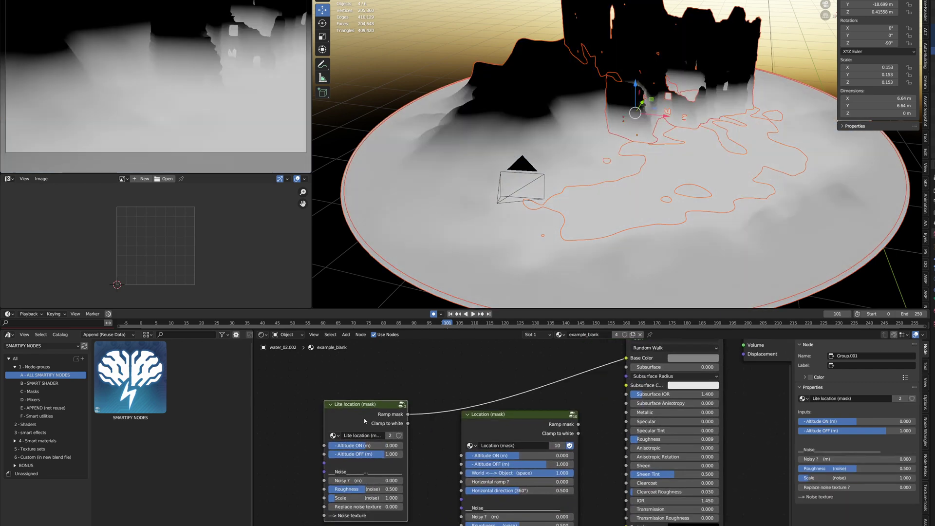
{"action": "middle_click_drag", "start_coordinate": [657, 151], "coordinate": [695, 139]}
{"action": "scroll", "coordinate": [664, 147], "scroll_direction": "up", "scroll_amount": 2}
{"action": "scroll", "coordinate": [692, 146], "scroll_direction": "down", "scroll_amount": 1}
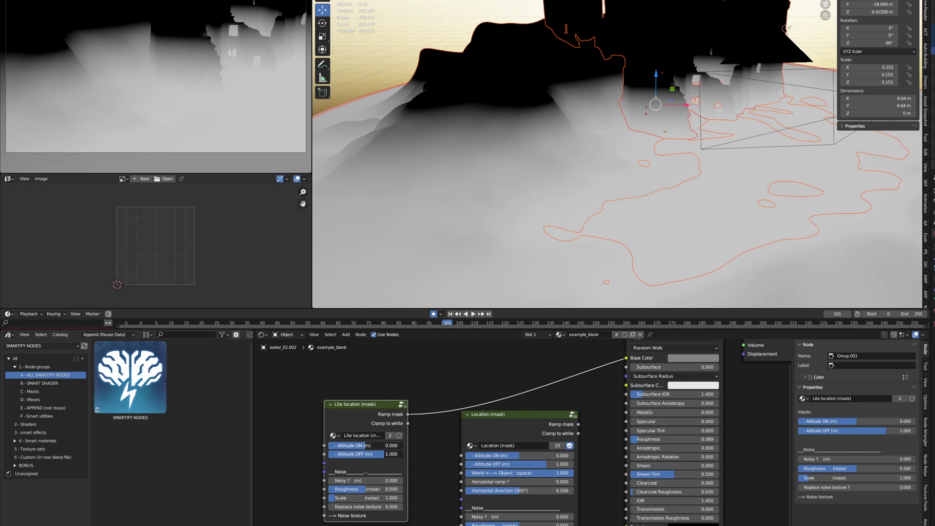
Step: Set the Lite location mask's Altitude ON to 0.741, Altitude OFF to 0.655, Noisy to 0.991, Roughness to 0.716 and Scale to 6.547
{"action": "mouse_move", "coordinate": [367, 454]}
{"action": "left_mouse_down"}
{"action": "mouse_move", "coordinate": [391, 454]}
{"action": "mouse_move", "coordinate": [365, 447]}
{"action": "mouse_move", "coordinate": [400, 446]}
{"action": "mouse_move", "coordinate": [360, 454]}
{"action": "mouse_move", "coordinate": [377, 454]}
{"action": "left_mouse_up"}
{"action": "mouse_move", "coordinate": [378, 454]}
{"action": "left_mouse_down"}
{"action": "mouse_move", "coordinate": [364, 454]}
{"action": "mouse_move", "coordinate": [383, 446]}
{"action": "mouse_move", "coordinate": [373, 454]}
{"action": "left_mouse_up"}
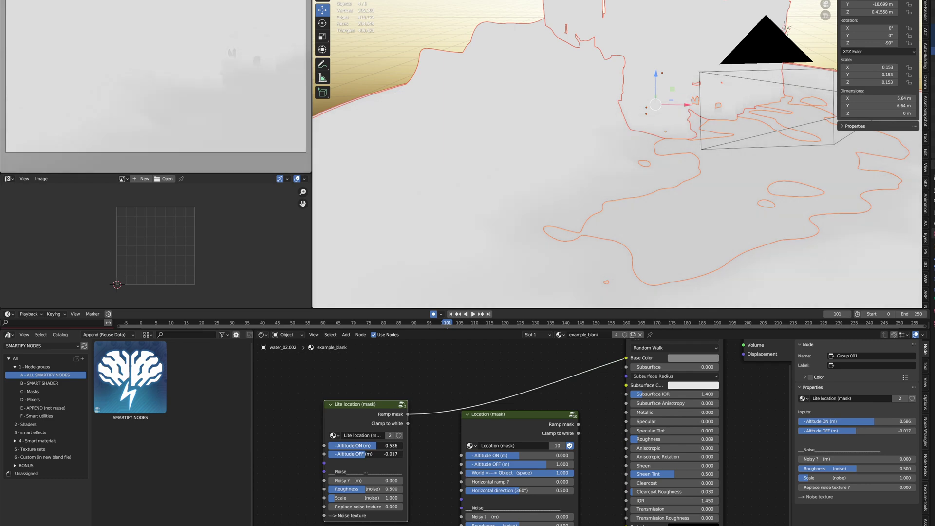
{"action": "scroll", "coordinate": [373, 455], "scroll_direction": "up", "scroll_amount": 8}
{"action": "middle_click_drag", "start_coordinate": [374, 455], "coordinate": [438, 459]}
{"action": "mouse_move", "coordinate": [438, 459]}
{"action": "left_mouse_down"}
{"action": "mouse_move", "coordinate": [449, 458]}
{"action": "mouse_move", "coordinate": [440, 440]}
{"action": "mouse_move", "coordinate": [433, 456]}
{"action": "mouse_move", "coordinate": [441, 456]}
{"action": "left_mouse_up"}
{"action": "left_click_drag", "start_coordinate": [451, 457], "coordinate": [437, 457]}
{"action": "left_click_drag", "start_coordinate": [437, 458], "coordinate": [448, 440]}
{"action": "scroll", "coordinate": [448, 441], "scroll_direction": "down", "scroll_amount": 6}
{"action": "middle_click_drag", "start_coordinate": [448, 440], "coordinate": [376, 419]}
{"action": "left_click_drag", "start_coordinate": [341, 465], "coordinate": [358, 482]}
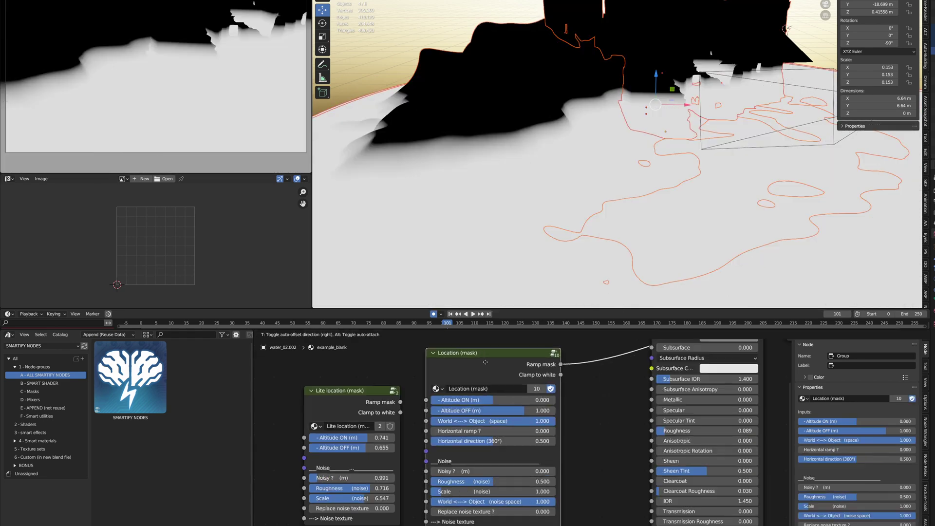
Step: Preview the Location (mask) output on the model and inspect it alongside the node's altitude settings
{"action": "left_click_drag", "start_coordinate": [485, 362], "coordinate": [486, 364]}
{"action": "middle_click_drag", "start_coordinate": [487, 364], "coordinate": [445, 376]}
{"action": "scroll", "coordinate": [445, 376], "scroll_direction": "up", "scroll_amount": 1}
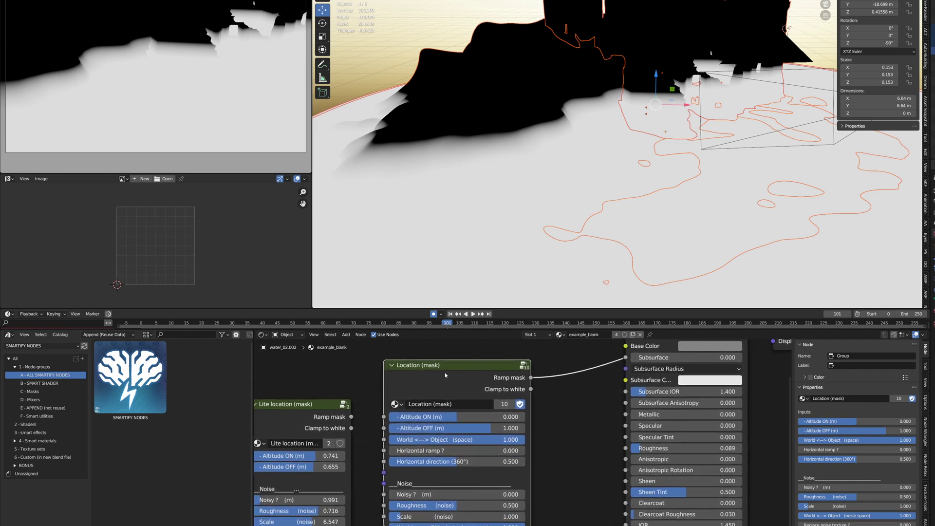
{"action": "scroll", "coordinate": [445, 375], "scroll_direction": "up", "scroll_amount": 2}
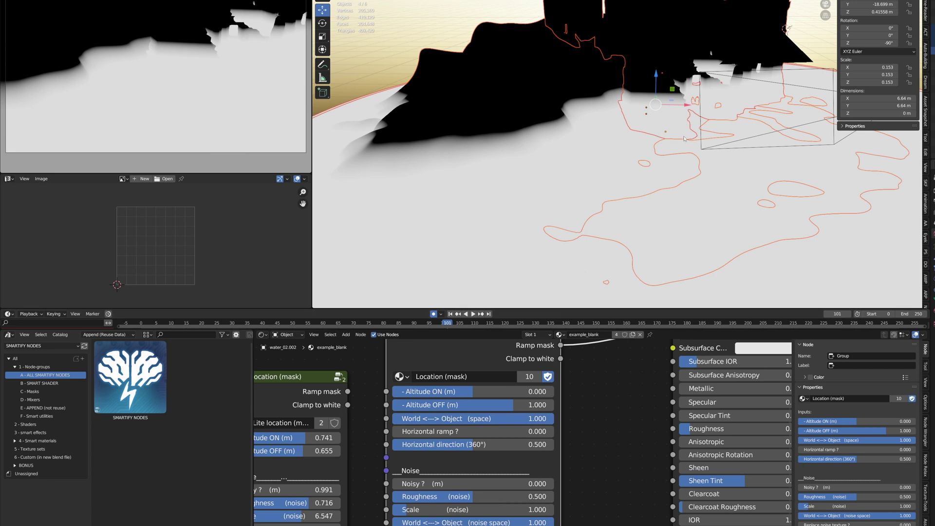
{"action": "middle_click_drag", "start_coordinate": [684, 139], "coordinate": [681, 141]}
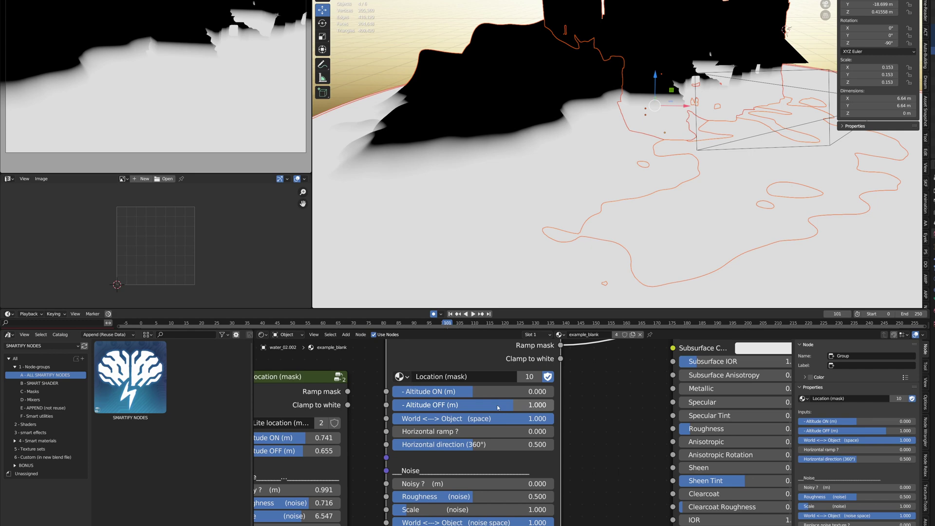
{"action": "middle_click_drag", "start_coordinate": [646, 156], "coordinate": [699, 149]}
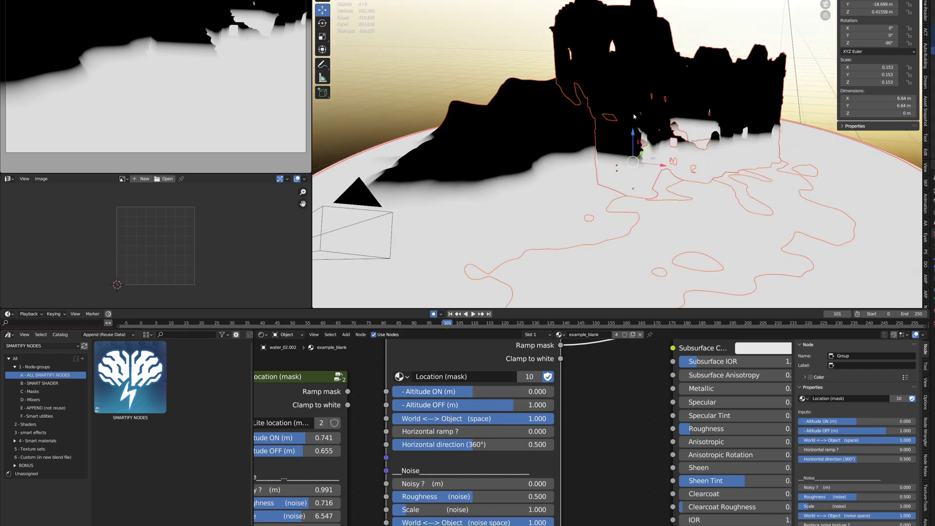
Step: Select the castle and raise it about 0.44 m, shifting it about -0.19 m in X and 0.08 m in Y
{"action": "left_click", "coordinate": [633, 157]}
{"action": "key", "text": "g"}
{"action": "left_click", "coordinate": [623, 168]}
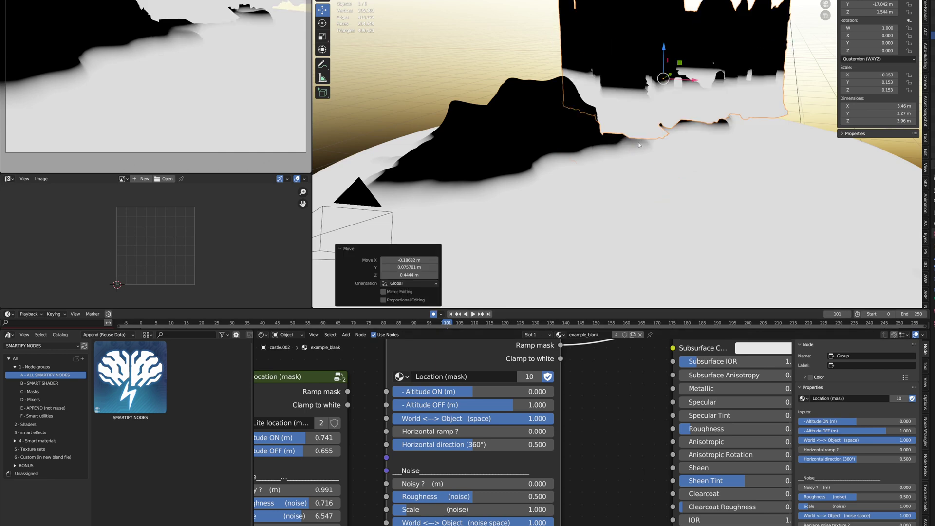
{"action": "mouse_move", "coordinate": [650, 229]}
{"action": "middle_mouse_down"}
{"action": "mouse_move", "coordinate": [636, 219]}
{"action": "mouse_move", "coordinate": [634, 229]}
{"action": "middle_mouse_up"}
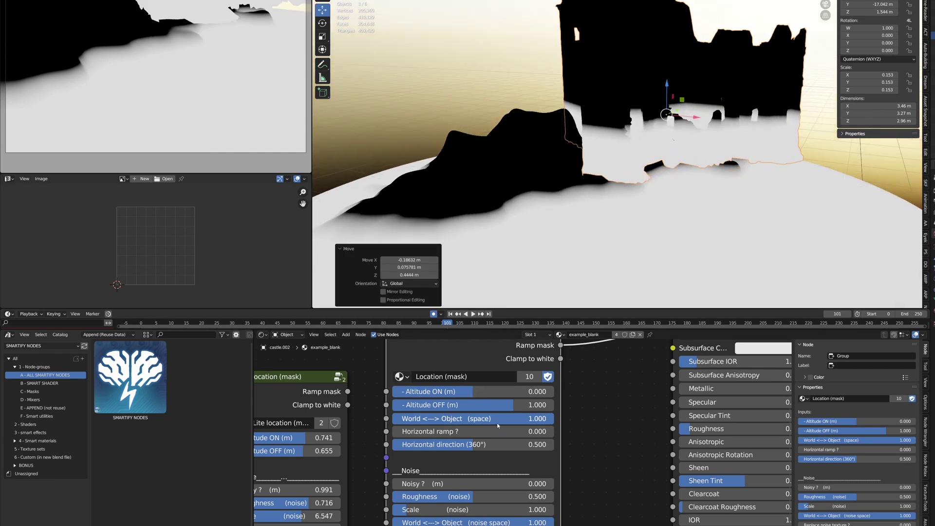
Step: Lower the castle about 0.28 m, shifting it about 0.16 m in X
{"action": "scroll", "coordinate": [519, 437], "scroll_direction": "up", "scroll_amount": 3}
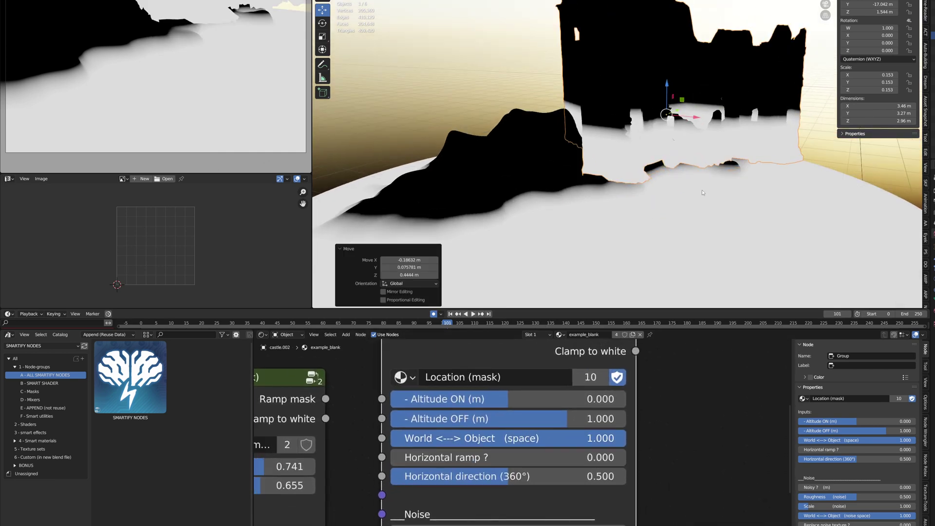
{"action": "key", "text": "g"}
{"action": "left_click", "coordinate": [701, 222]}
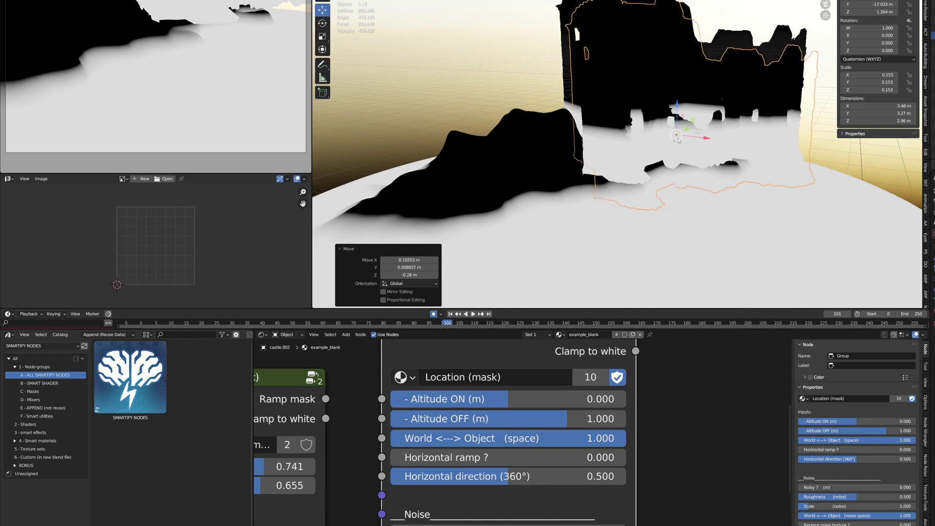
{"action": "middle_click_drag", "start_coordinate": [679, 140], "coordinate": [677, 136]}
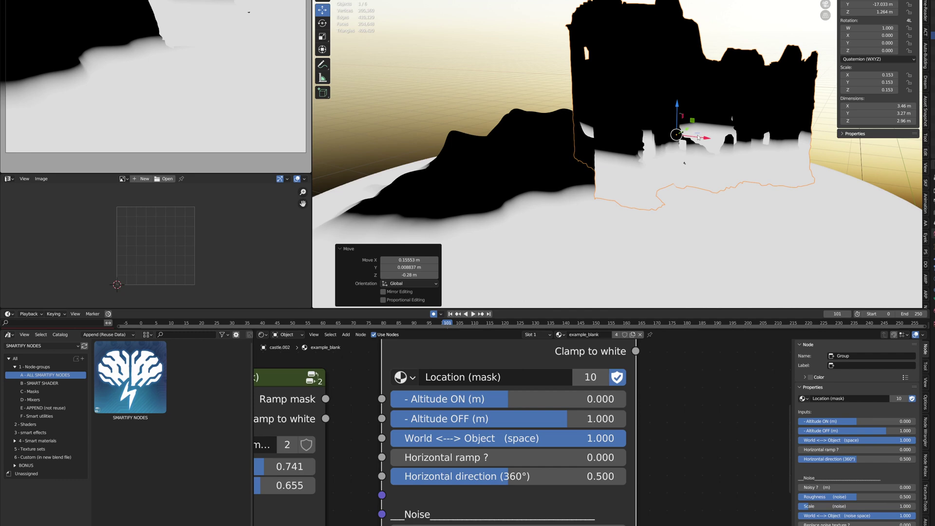
Step: Set the Location mask's Altitude OFF to 0.095 and inspect the transition on the castle
{"action": "left_click_drag", "start_coordinate": [516, 418], "coordinate": [463, 418]}
{"action": "scroll", "coordinate": [682, 173], "scroll_direction": "up", "scroll_amount": 2}
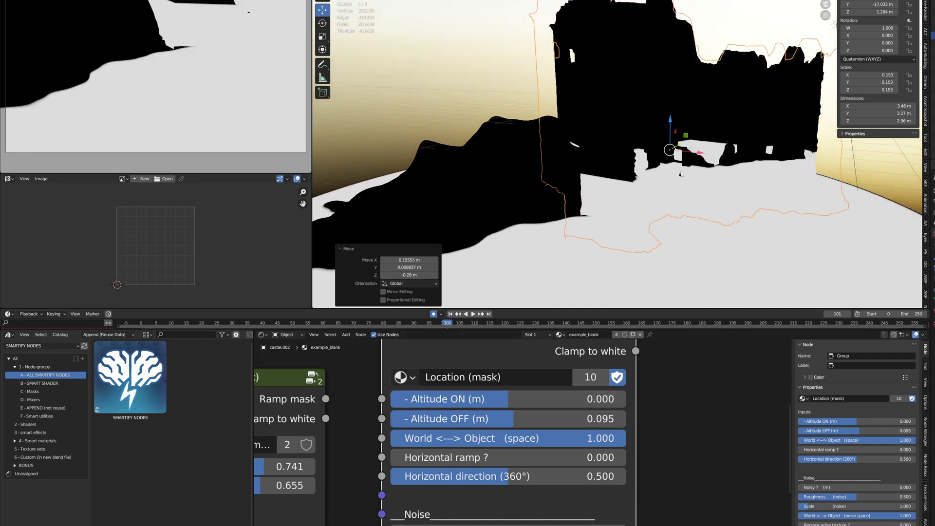
{"action": "scroll", "coordinate": [681, 174], "scroll_direction": "up", "scroll_amount": 4}
{"action": "scroll", "coordinate": [670, 180], "scroll_direction": "down", "scroll_amount": 3}
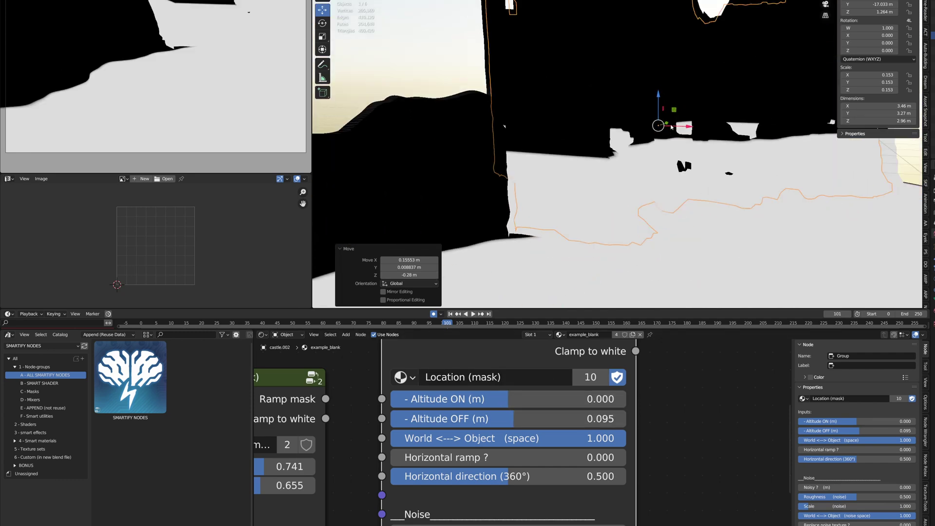
{"action": "scroll", "coordinate": [671, 127], "scroll_direction": "down", "scroll_amount": 1}
Step: Set the Location mask's Altitude ON to -0.250 and Altitude OFF to 1.071
{"action": "left_click_drag", "start_coordinate": [516, 397], "coordinate": [534, 417]}
{"action": "left_click_drag", "start_coordinate": [484, 399], "coordinate": [414, 399]}
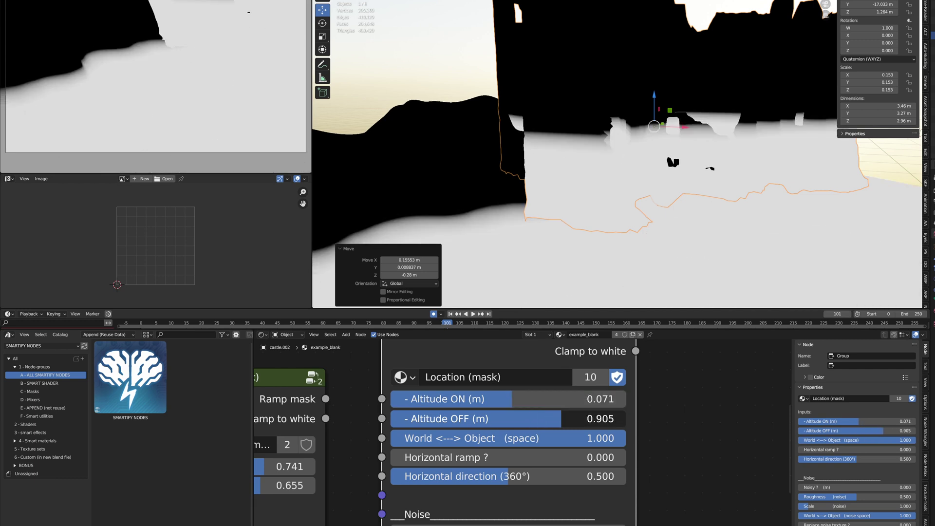
{"action": "left_click_drag", "start_coordinate": [561, 404], "coordinate": [509, 398]}
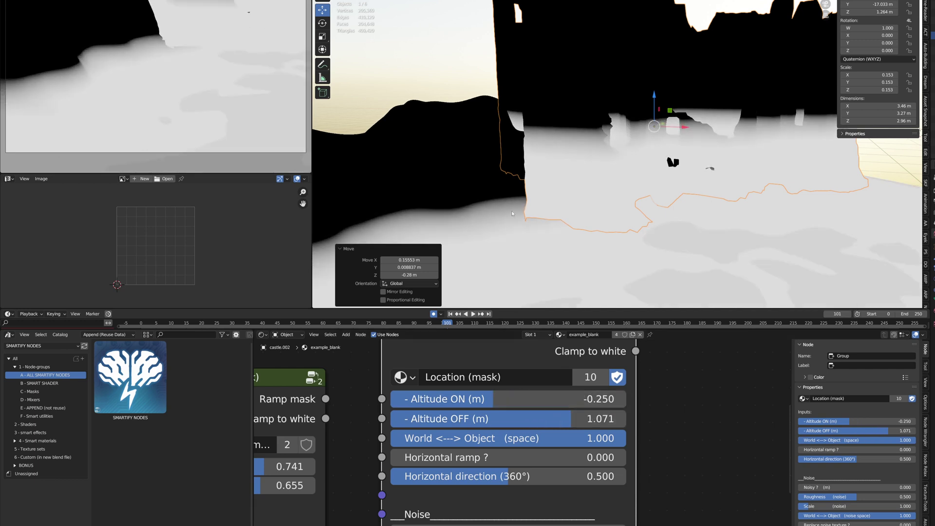
{"action": "middle_click_drag", "start_coordinate": [613, 172], "coordinate": [659, 155]}
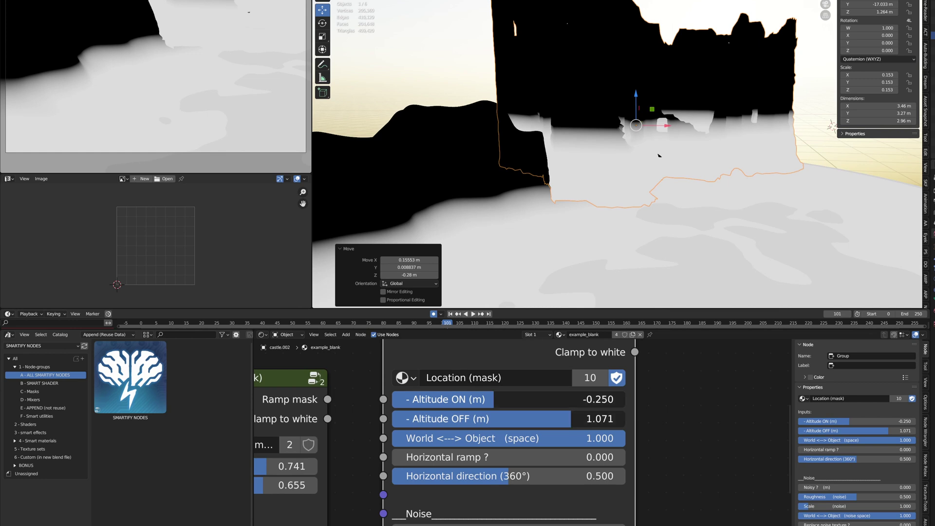
Step: Set the Location mask's Altitude ON to -0.095 and Altitude OFF to 1.226, and check the gradient across the terrain
{"action": "left_click_drag", "start_coordinate": [517, 417], "coordinate": [472, 418]}
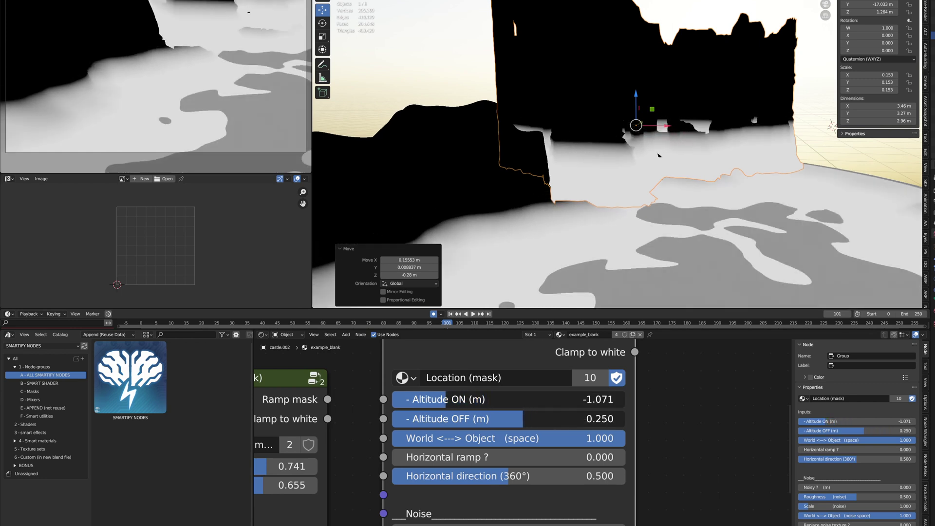
{"action": "middle_click_drag", "start_coordinate": [658, 154], "coordinate": [655, 210]}
{"action": "scroll", "coordinate": [656, 210], "scroll_direction": "down", "scroll_amount": 5}
{"action": "middle_click_drag", "start_coordinate": [612, 145], "coordinate": [580, 133]}
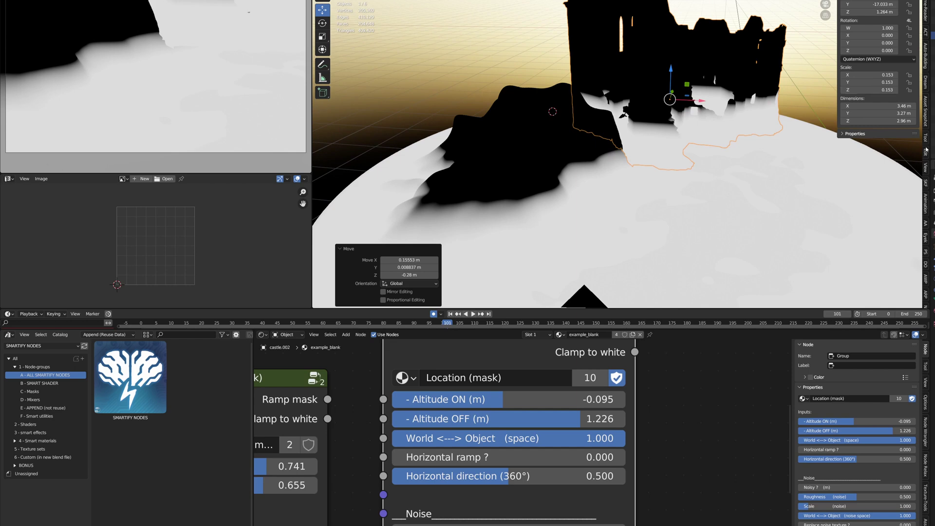
Step: Show the 3D cursor's location, place the cursor on the castle's tower top and read its height
{"action": "left_click", "coordinate": [927, 168]}
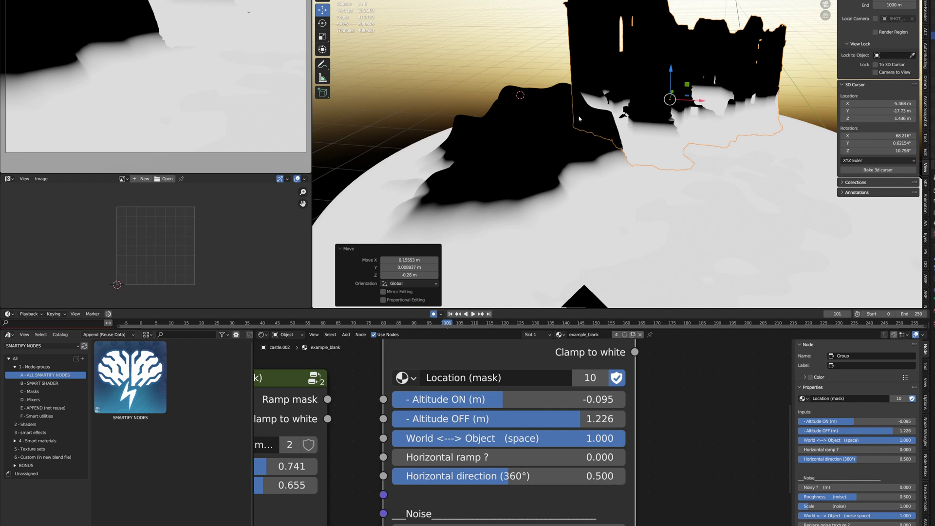
{"action": "middle_click_drag", "start_coordinate": [648, 70], "coordinate": [637, 164], "text": "shift"}
{"action": "middle_click_drag", "start_coordinate": [635, 38], "coordinate": [634, 54]}
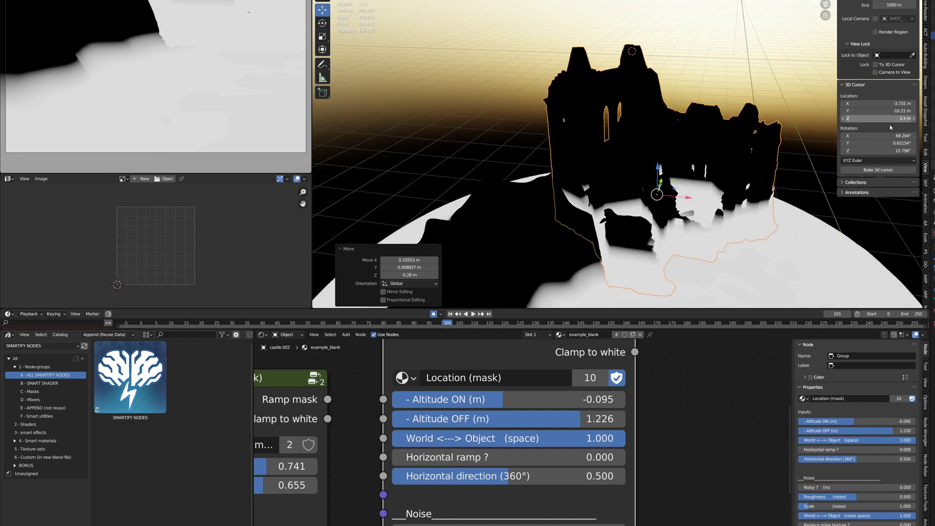
Step: Set the Location mask's Altitude OFF to 3 m, Altitude ON to 0.714 and its World/Object space to 0.000
{"action": "left_click", "coordinate": [572, 419]}
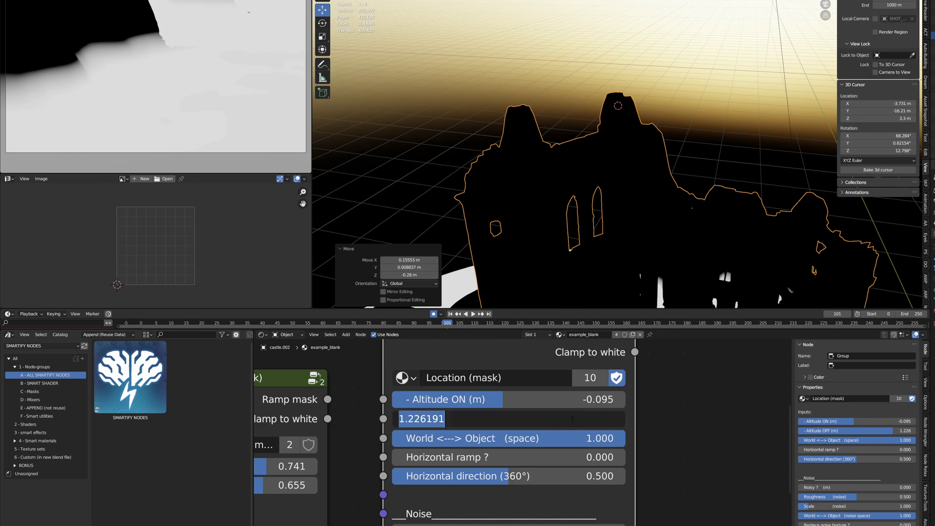
{"action": "type", "text": "3"}
{"action": "key", "text": "Return"}
{"action": "left_click_drag", "start_coordinate": [572, 438], "coordinate": [336, 439]}
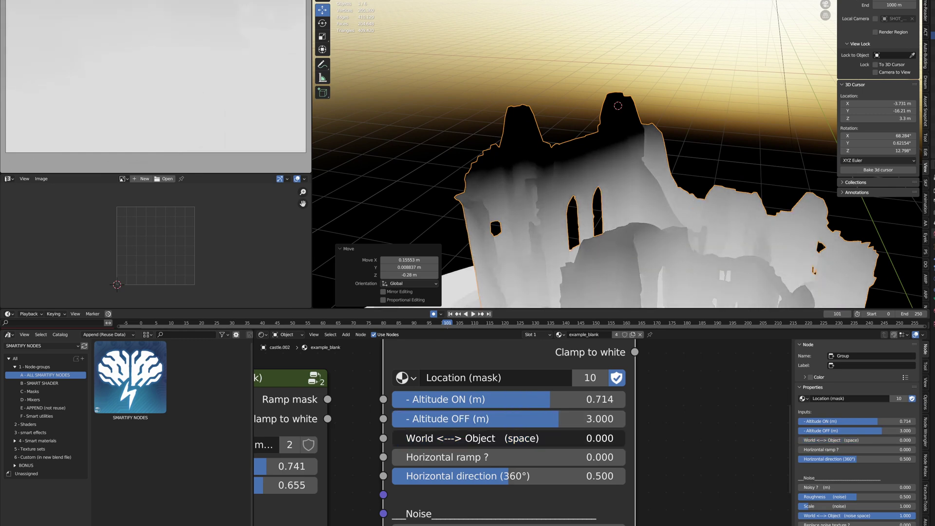
{"action": "left_click_drag", "start_coordinate": [497, 399], "coordinate": [512, 419]}
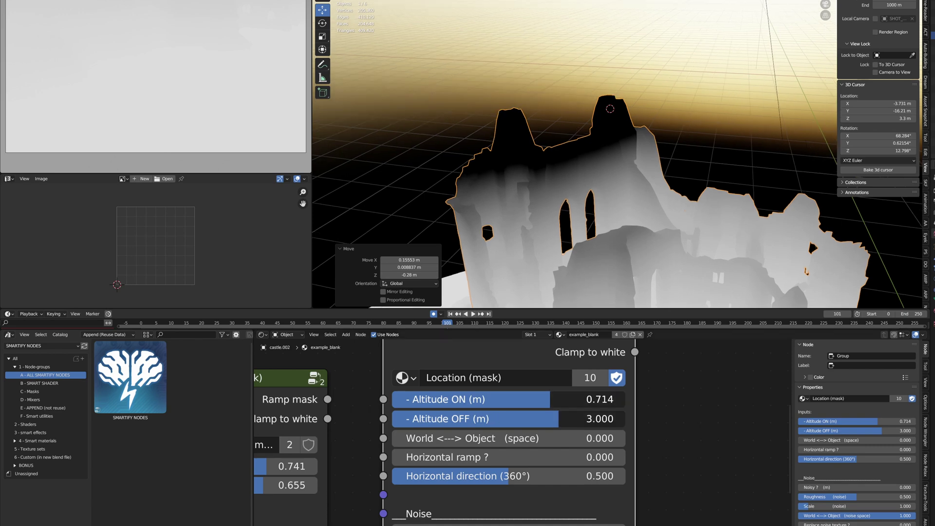
Step: Set the Location mask's Altitude OFF to 3.345 and Altitude ON to 3 m
{"action": "mouse_move", "coordinate": [607, 399]}
{"action": "left_mouse_down"}
{"action": "mouse_move", "coordinate": [665, 400]}
{"action": "mouse_move", "coordinate": [591, 394]}
{"action": "left_mouse_up"}
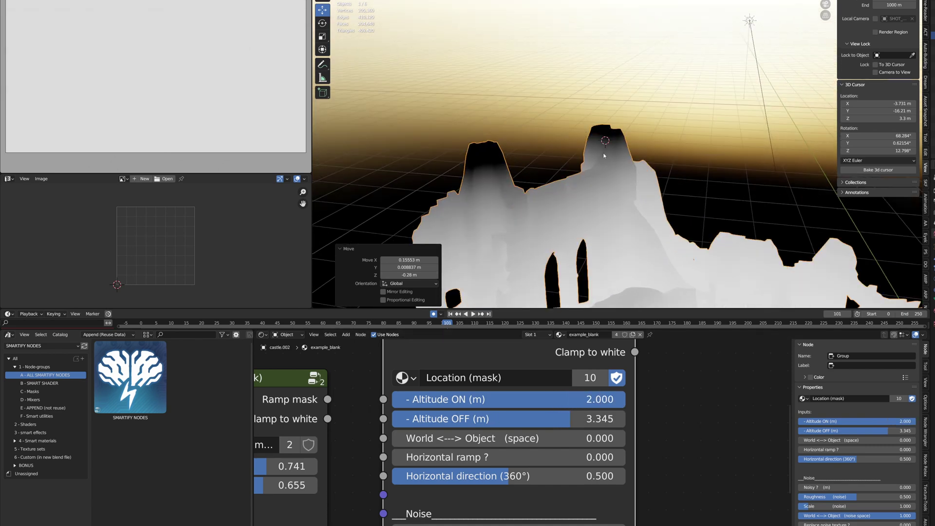
{"action": "double_click", "coordinate": [591, 397]}
{"action": "type", "text": "3"}
{"action": "key", "text": "Return"}
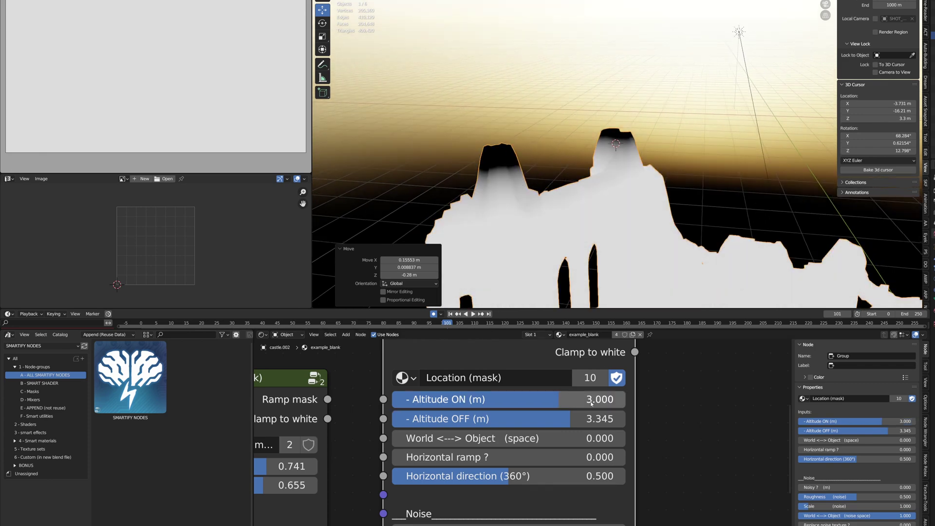
{"action": "left_click_drag", "start_coordinate": [591, 400], "coordinate": [556, 419]}
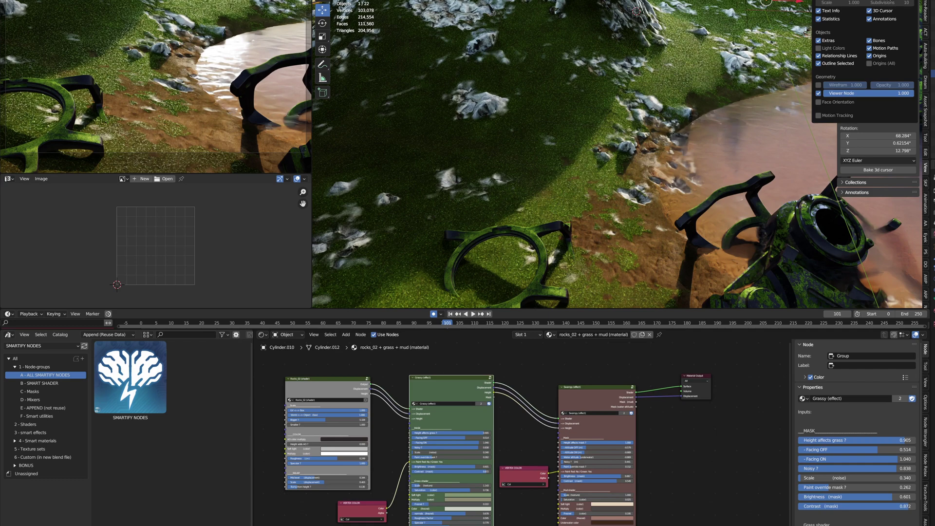
Step: Select the Swampy (effect) node in the rocks_02 + grass + mud material and set Altitude OFF to -0.316 and Altitude ON to -0.406
{"action": "scroll", "coordinate": [463, 391], "scroll_direction": "up", "scroll_amount": 3}
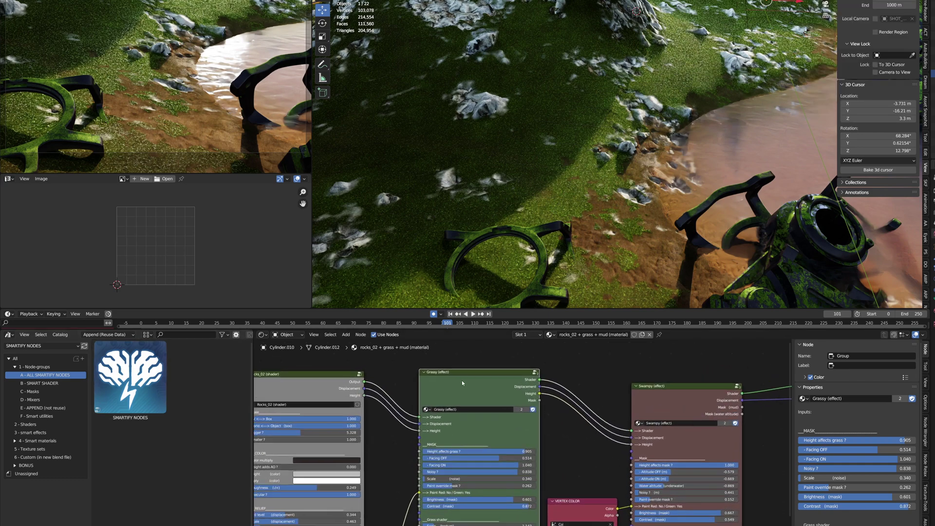
{"action": "middle_click_drag", "start_coordinate": [464, 408], "coordinate": [295, 399]}
{"action": "left_click", "coordinate": [536, 390]}
{"action": "scroll", "coordinate": [532, 392], "scroll_direction": "up", "scroll_amount": 1}
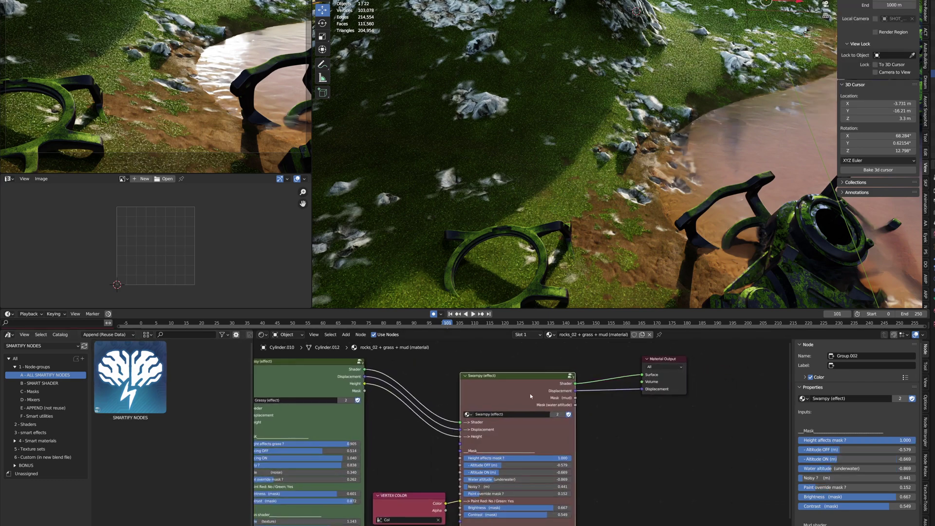
{"action": "scroll", "coordinate": [530, 396], "scroll_direction": "up", "scroll_amount": 4}
{"action": "middle_click_drag", "start_coordinate": [463, 433], "coordinate": [498, 343]}
{"action": "scroll", "coordinate": [498, 343], "scroll_direction": "up", "scroll_amount": 1}
{"action": "middle_click_drag", "start_coordinate": [600, 248], "coordinate": [621, 243]}
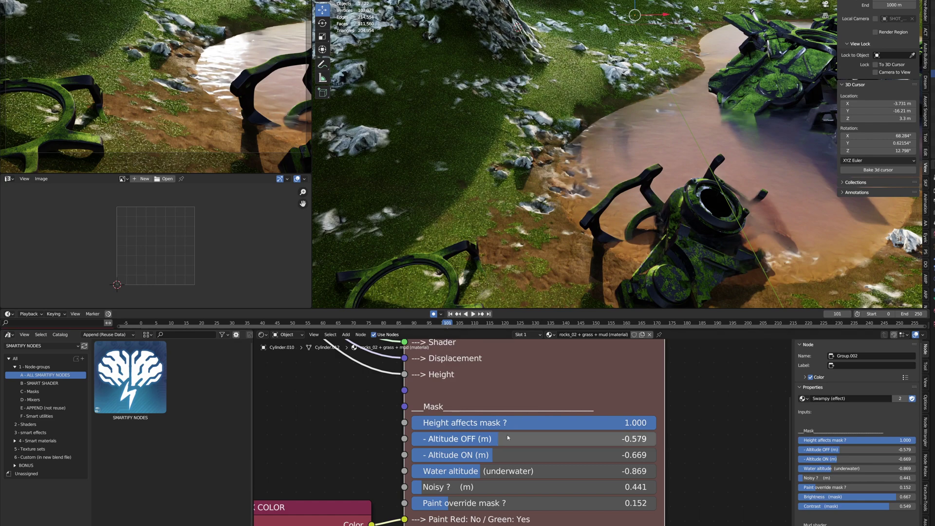
{"action": "left_click_drag", "start_coordinate": [507, 438], "coordinate": [507, 455]}
{"action": "left_click_drag", "start_coordinate": [531, 455], "coordinate": [512, 439]}
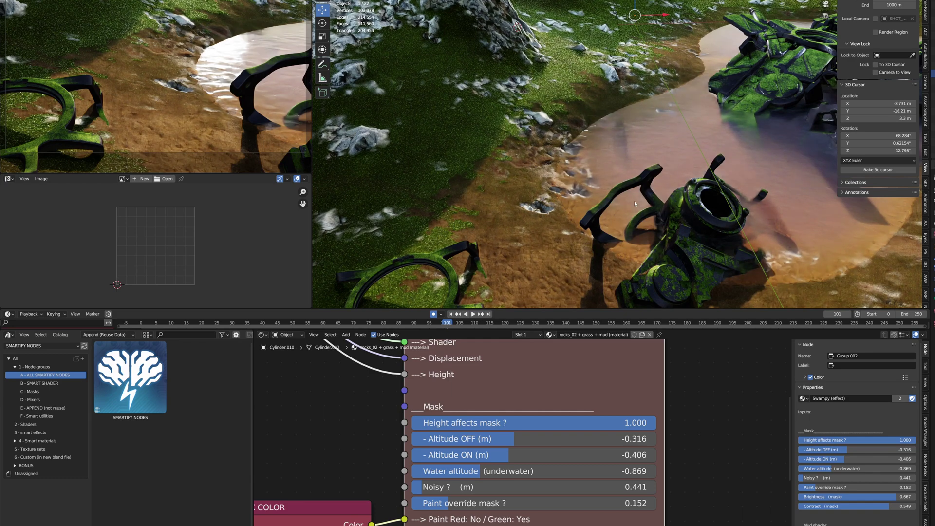
Step: Raise the Swampy effect's Altitude OFF to 1.149 and Altitude ON to 1.049, and inspect the mud on the terrain
{"action": "left_click_drag", "start_coordinate": [512, 439], "coordinate": [604, 438]}
{"action": "left_click_drag", "start_coordinate": [514, 455], "coordinate": [595, 455]}
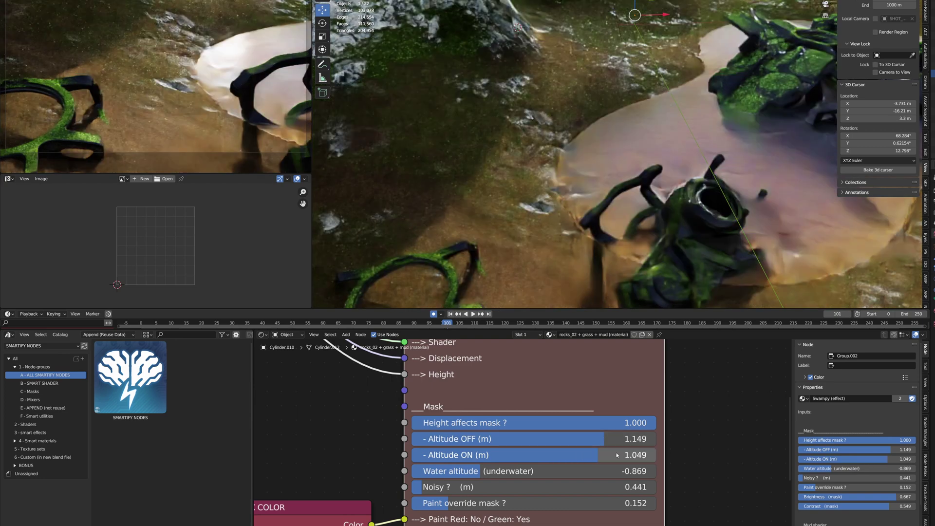
{"action": "middle_click_drag", "start_coordinate": [536, 86], "coordinate": [548, 101]}
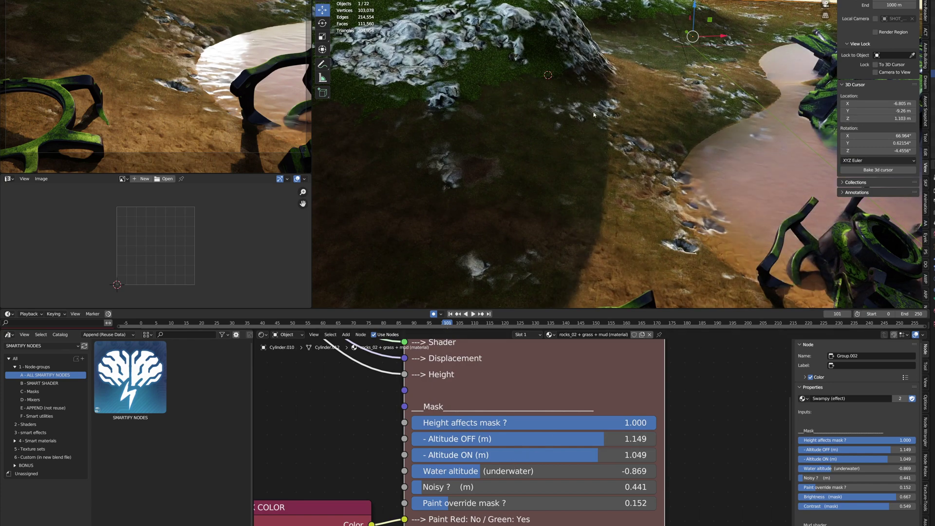
Step: Set the Swampy effect's Altitude OFF to -0.476 and Altitude ON to -0.575, and check the mud around the pond
{"action": "left_click_drag", "start_coordinate": [518, 440], "coordinate": [454, 455]}
{"action": "left_click_drag", "start_coordinate": [540, 439], "coordinate": [506, 441]}
{"action": "middle_click_drag", "start_coordinate": [768, 284], "coordinate": [649, 233], "text": "shift"}
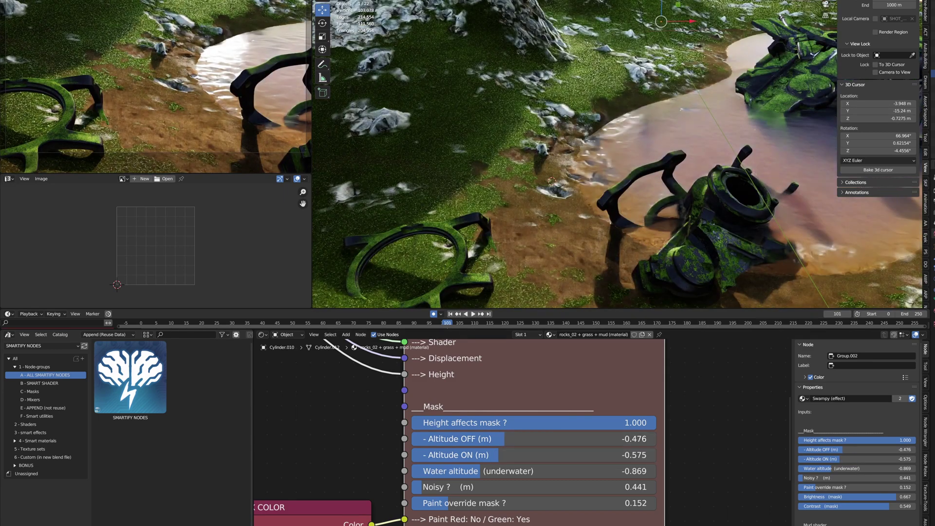